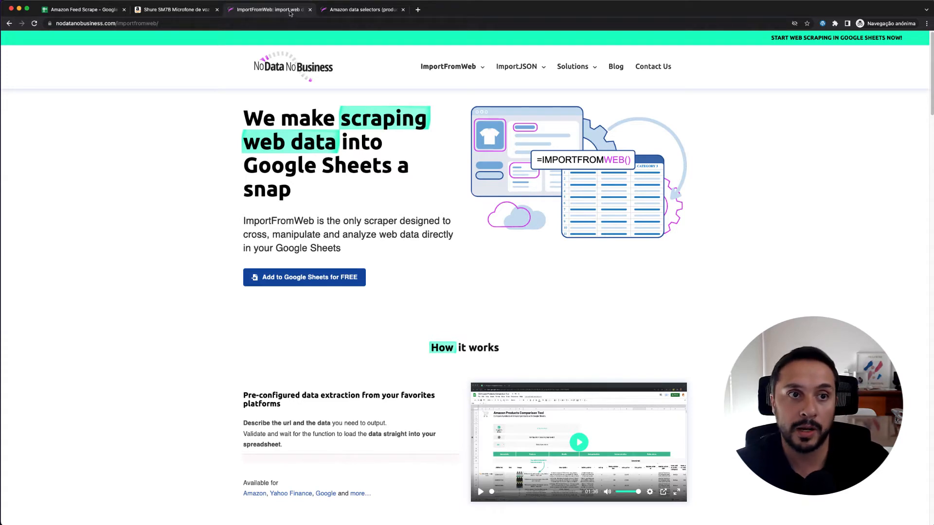
View the ImportFromWeb add-on's Google Workspace Marketplace listing from its website, and close the listing
click(189, 24)
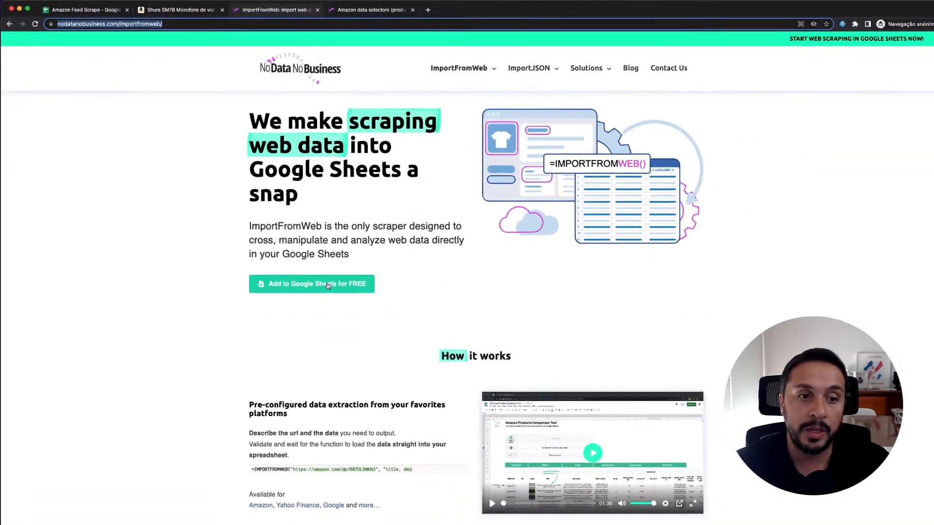
click(319, 277)
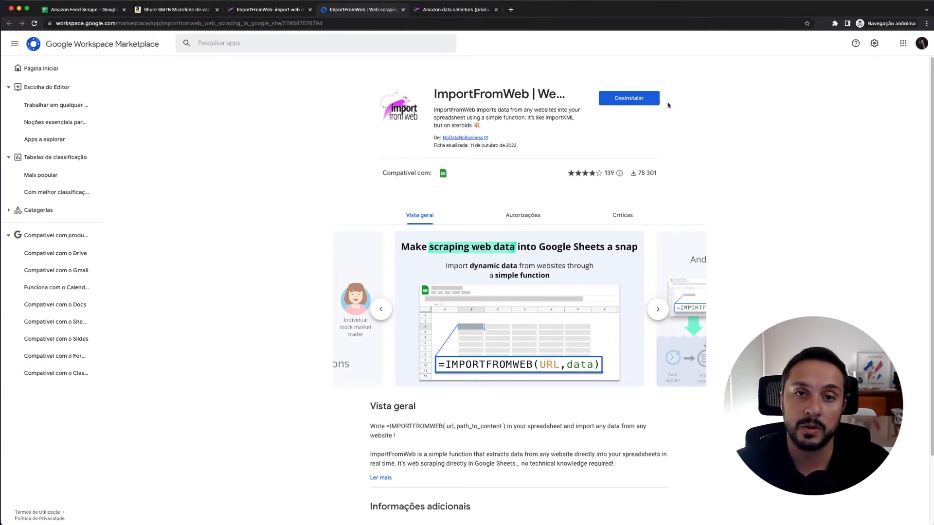
click(402, 9)
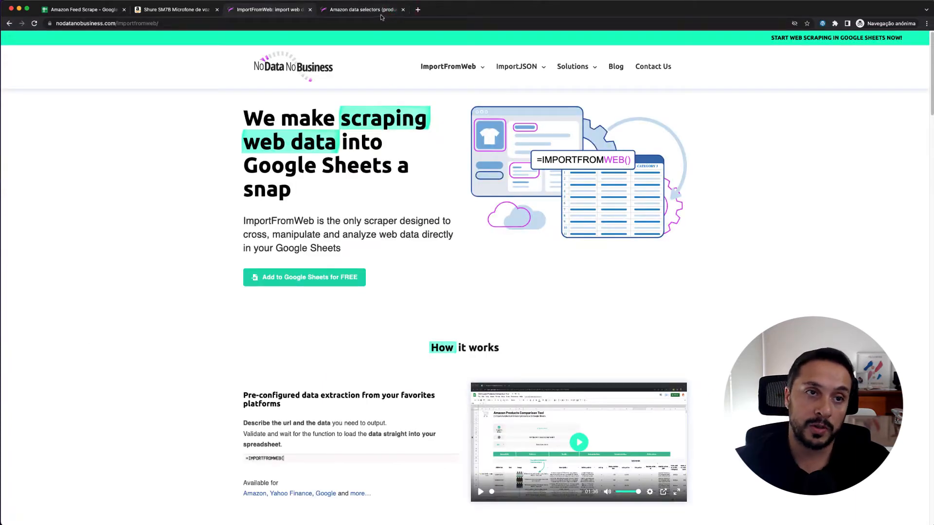
View the Amazon data selectors (product page) documentation, checking its title, address and introduction
click(382, 15)
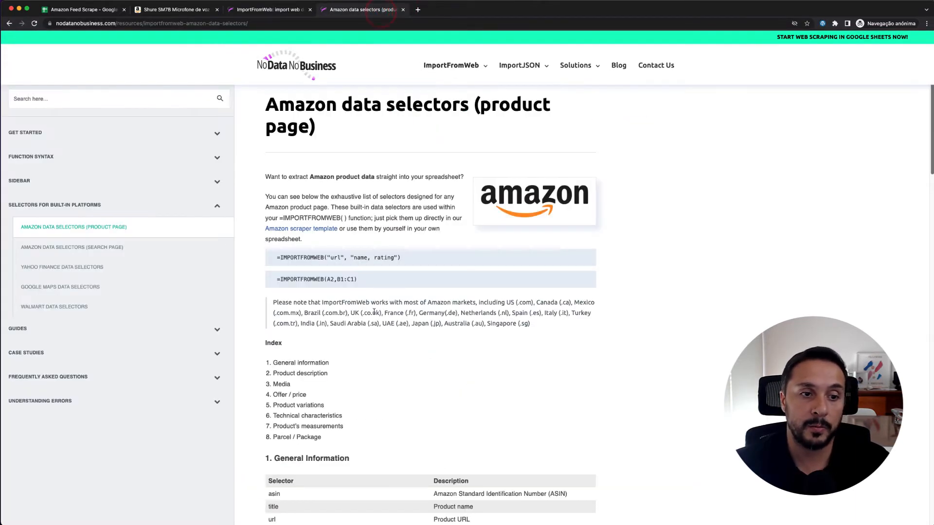
scroll(375, 312, down, 2)
scroll(375, 313, up, 2)
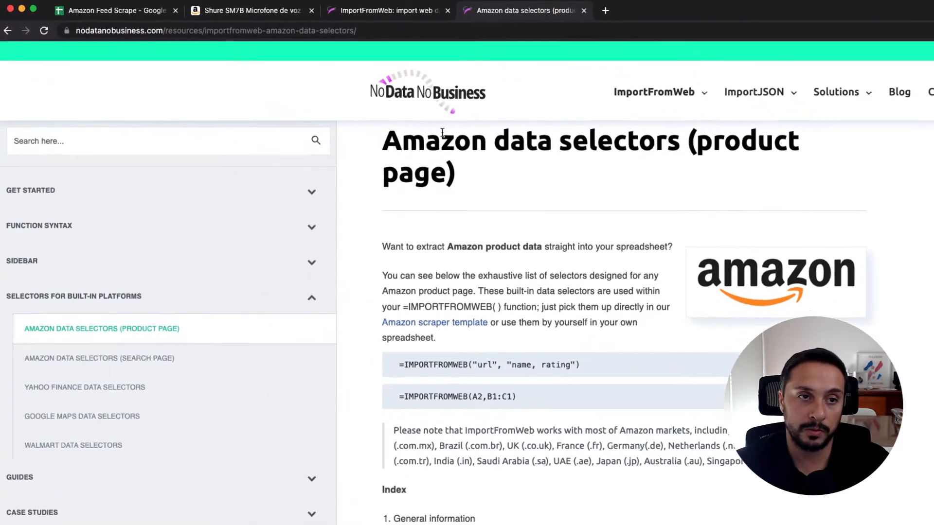
drag(266, 91, 374, 96)
drag(556, 150, 798, 180)
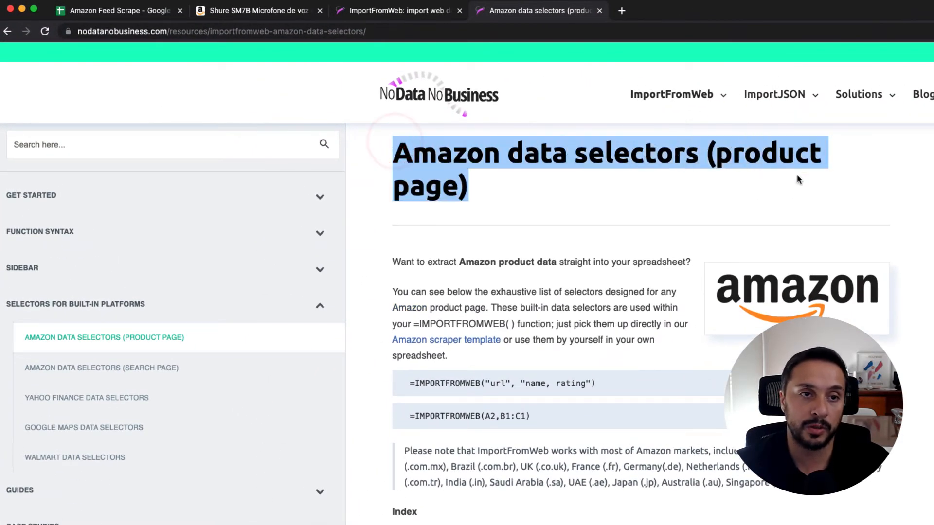
click(348, 31)
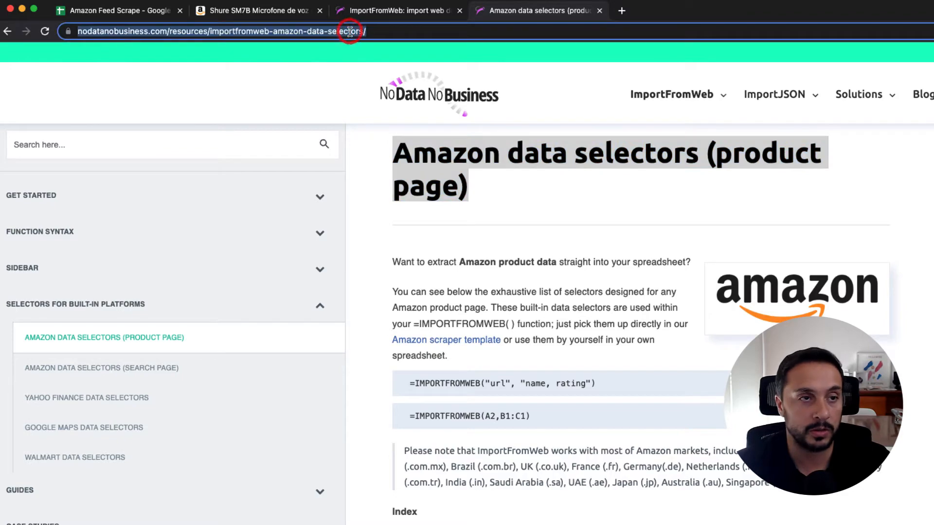
click(560, 190)
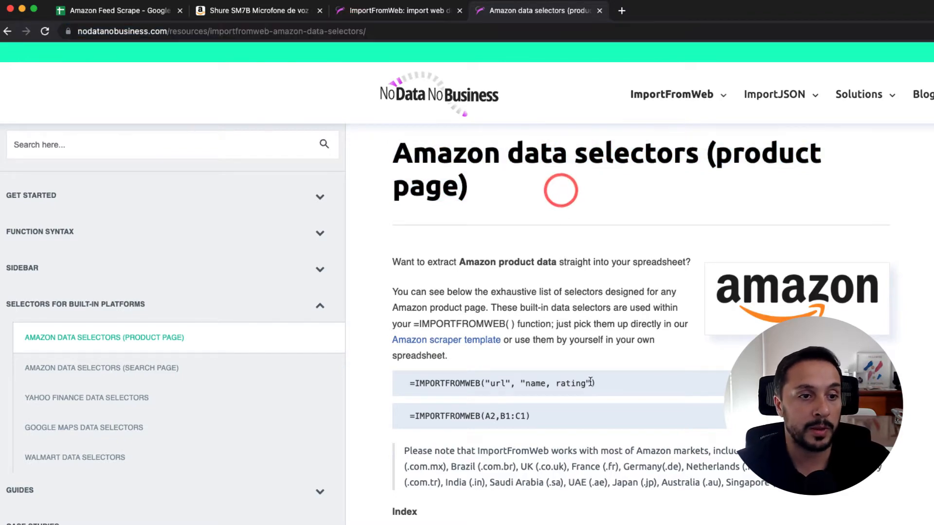
Examine the General Information selectors for Amazon products, such as asin and brand_name
scroll(590, 381, down, 2)
scroll(590, 380, down, 6)
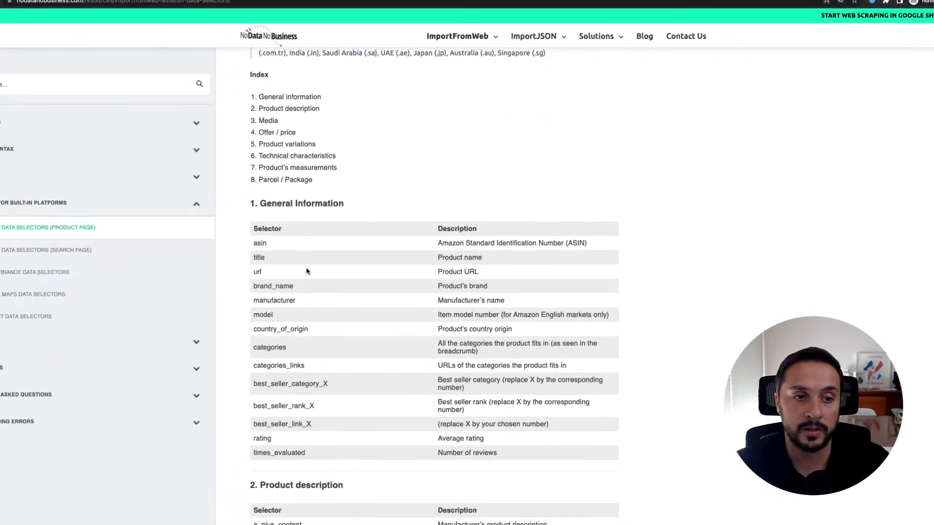
double_click(268, 239)
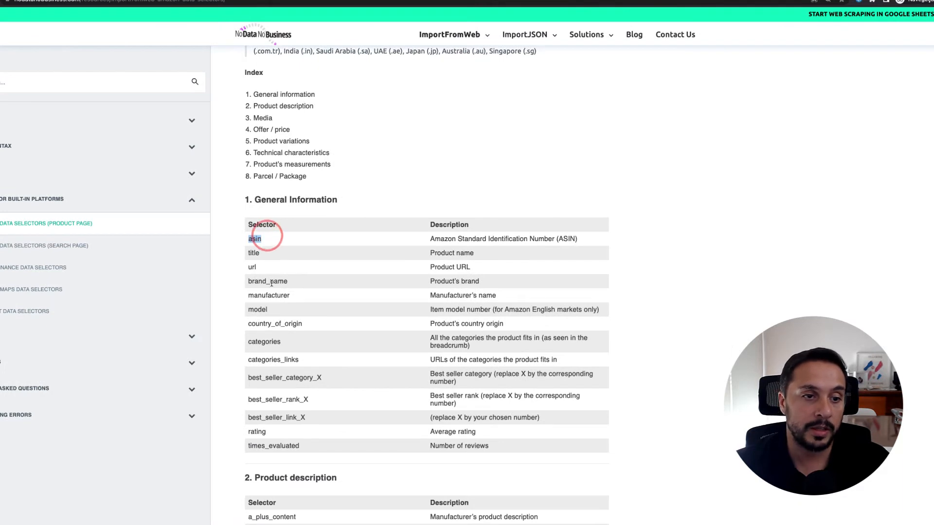
drag(288, 282, 250, 281)
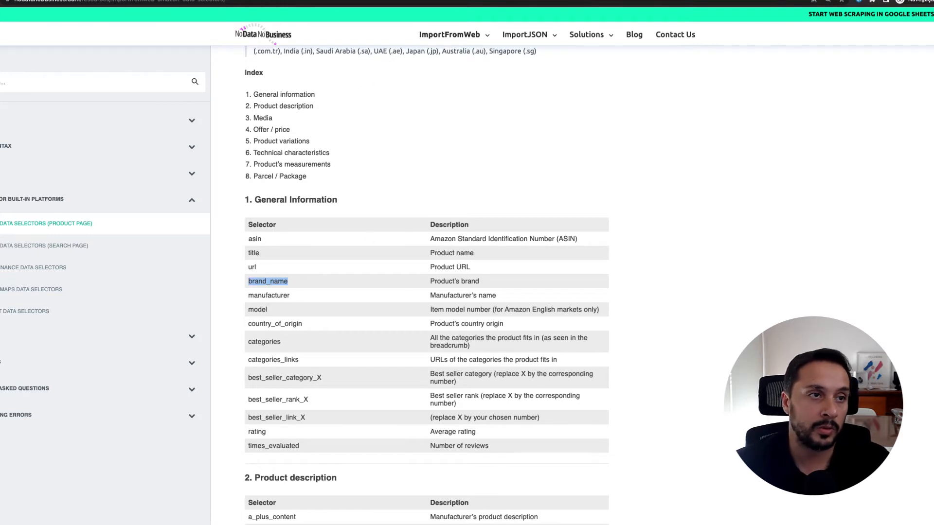
Switch to the Amazon Feed Scrape spreadsheet and review the selector names in its header row
click(301, 0)
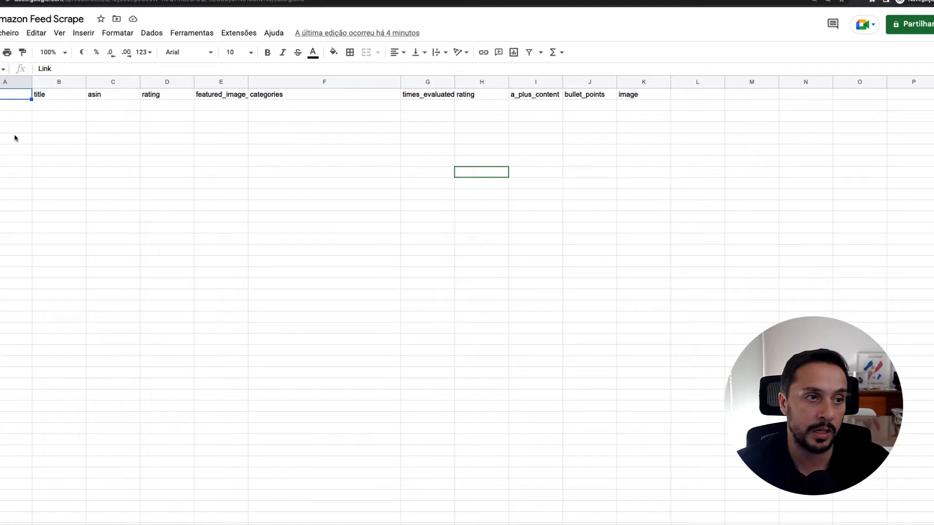
click(311, 93)
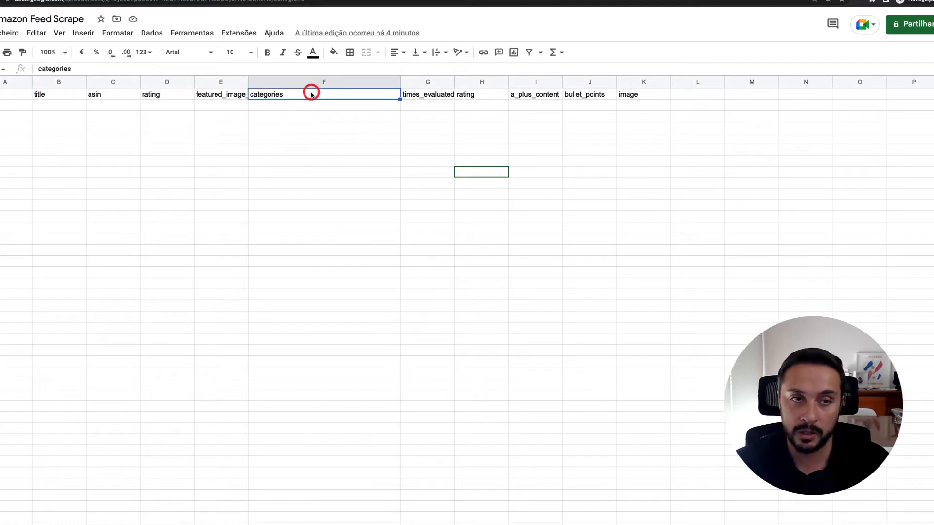
key(Left)
key(Left)
key(Left)
key(Left)
key(Left)
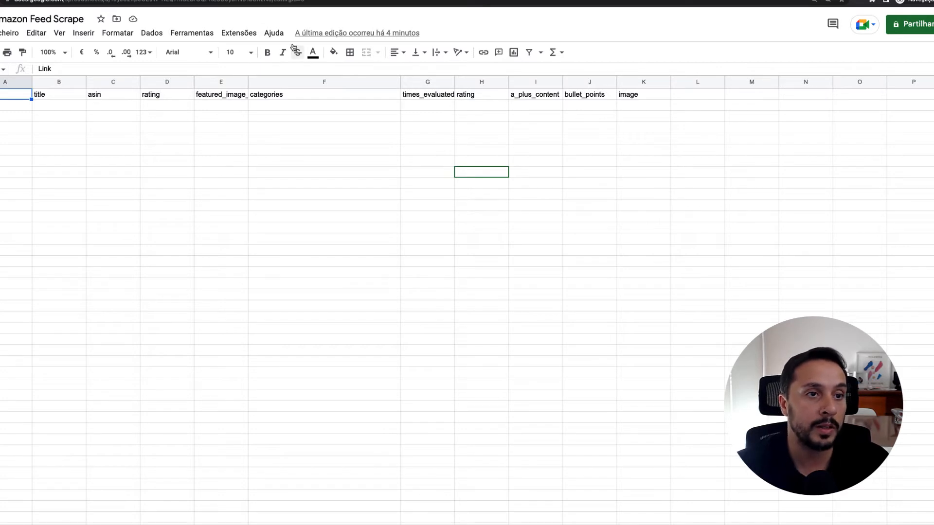
Open the ImportFromWeb Function Builder from the installed extension to view it, and close it again
click(248, 35)
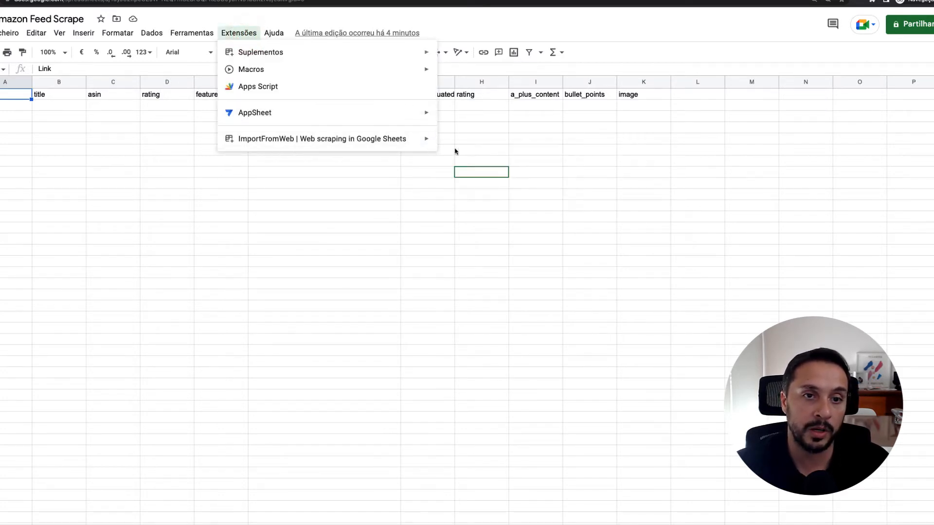
click(475, 141)
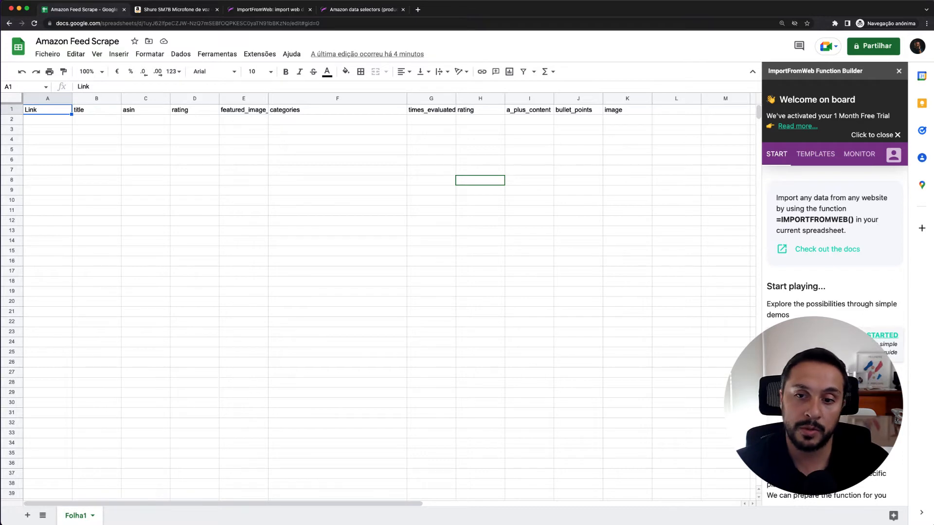
click(898, 73)
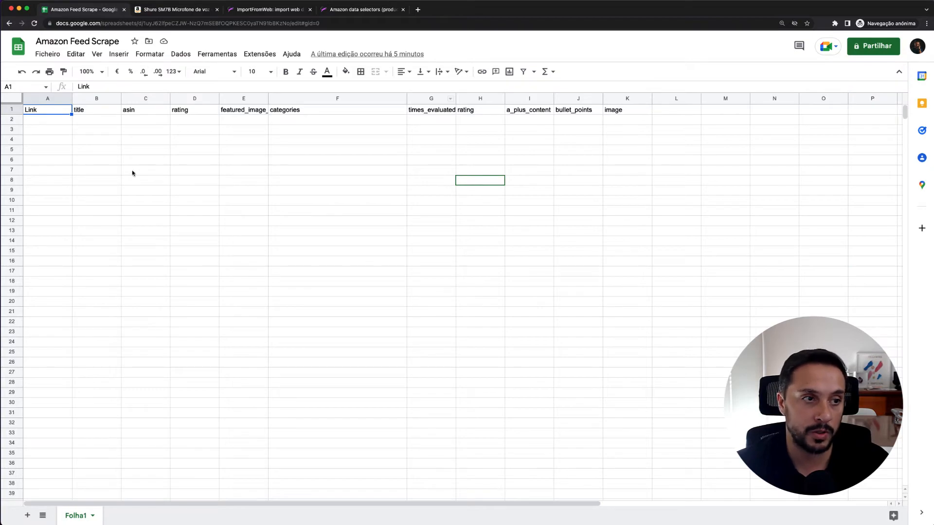
click(176, 10)
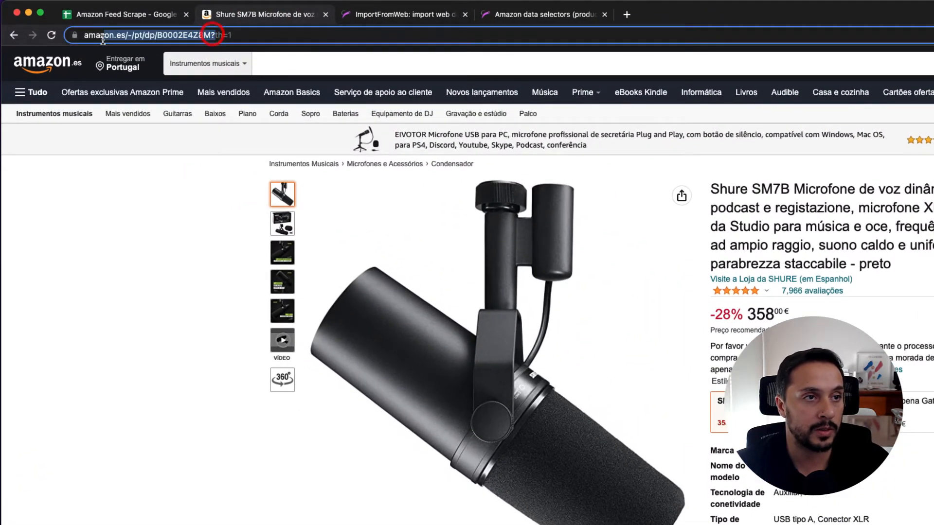
drag(263, 35, 66, 36)
key(super+c)
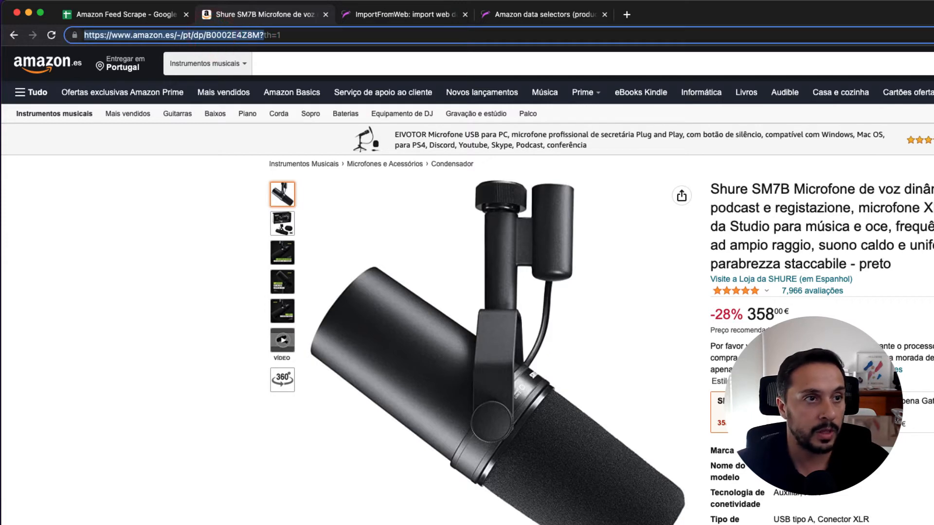
click(85, 15)
click(73, 180)
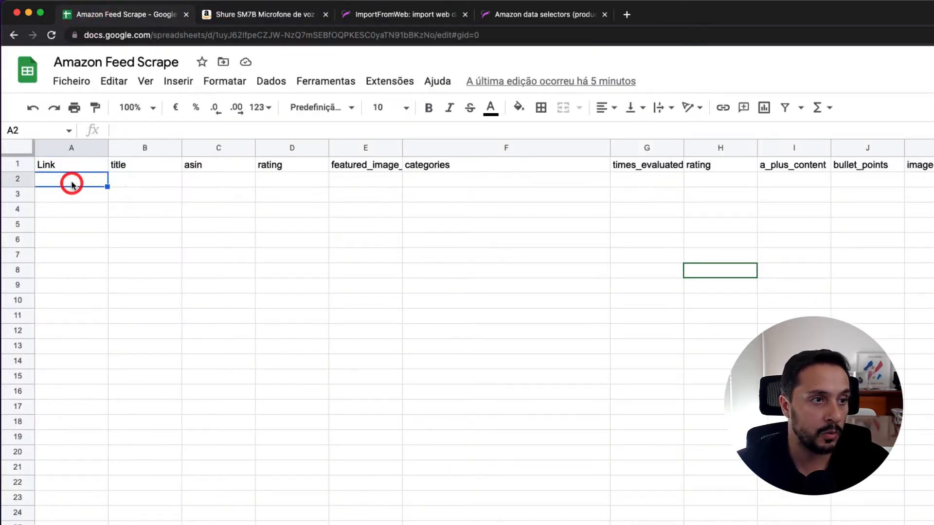
double_click(73, 180)
key(super+v)
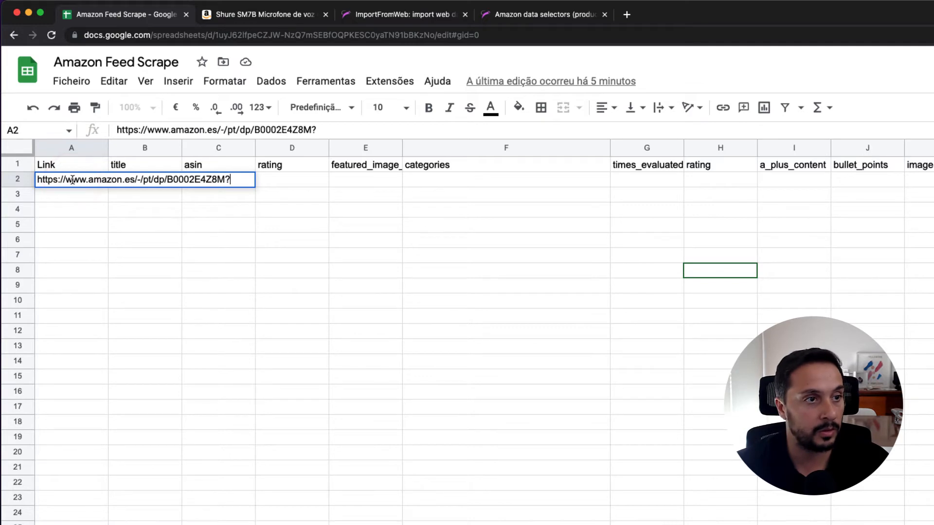
key(Return)
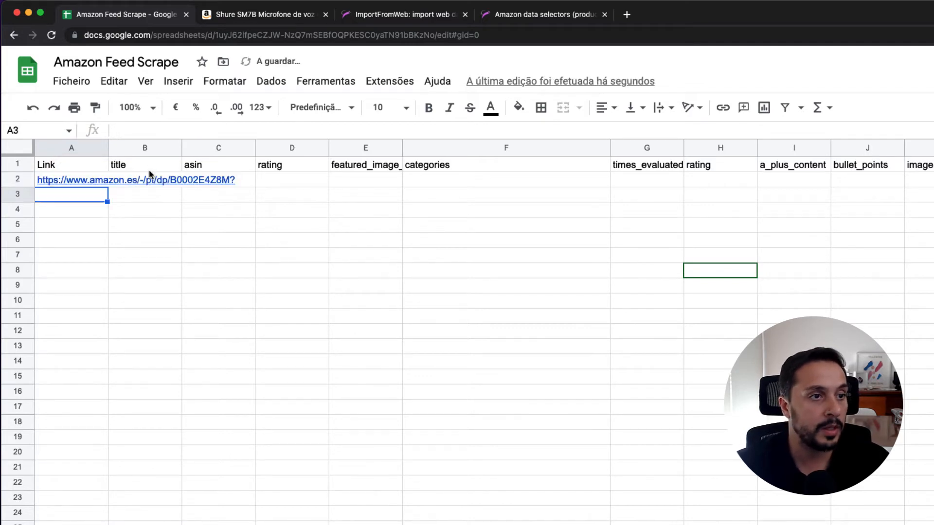
double_click(107, 152)
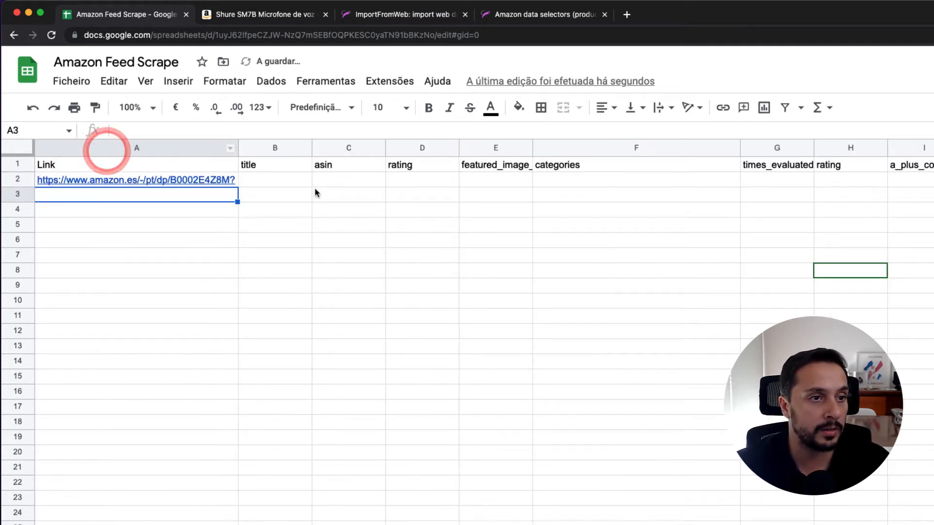
Enter the formula =IMPORTFROMWEB(A2;B1:J1) in cell B2 to pull the product data for the header selectors
click(285, 180)
key(ctrl+super+f)
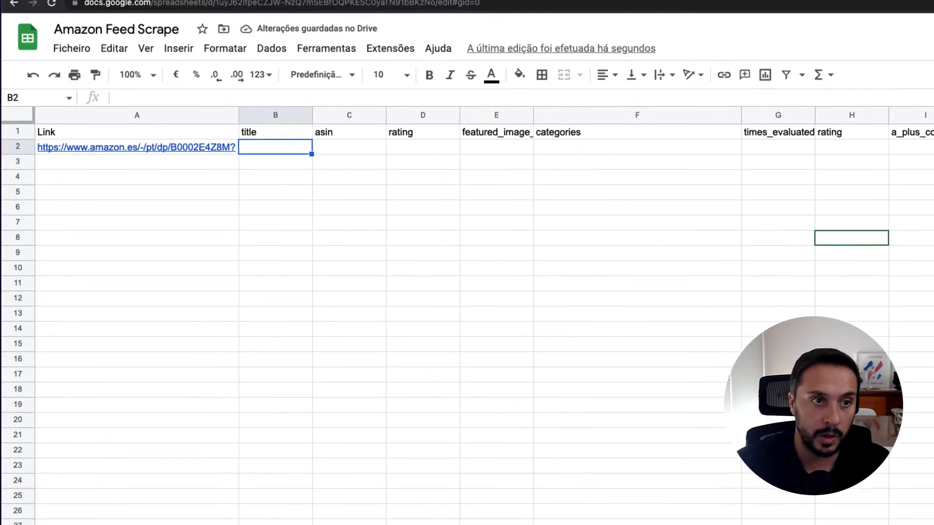
text(=impo)
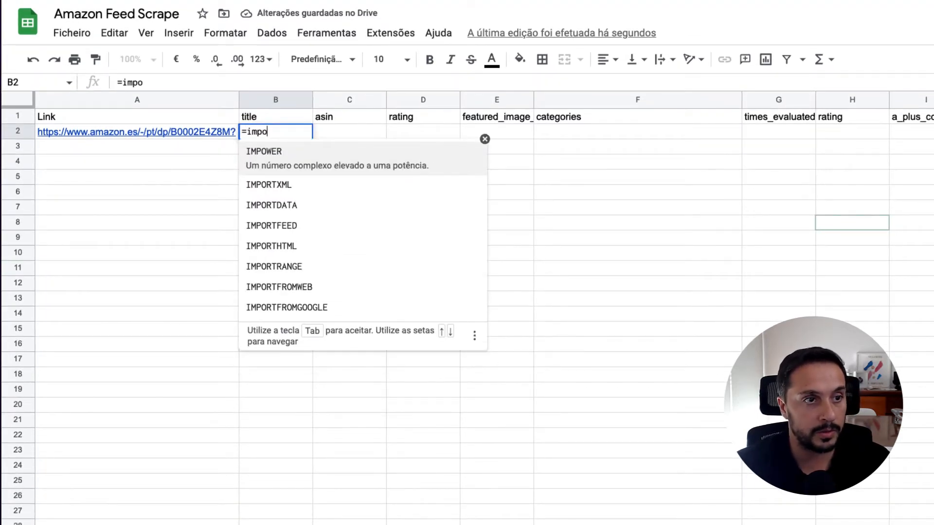
click(324, 289)
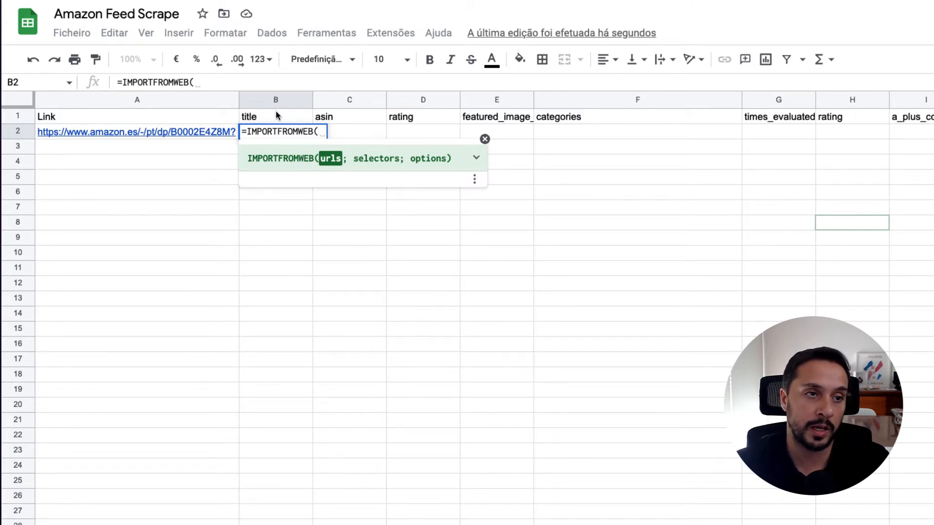
click(184, 133)
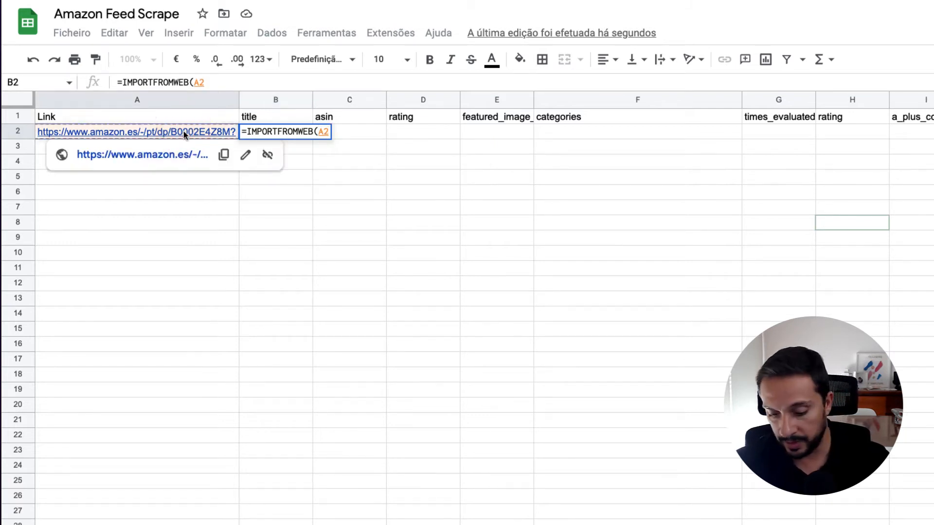
text(;)
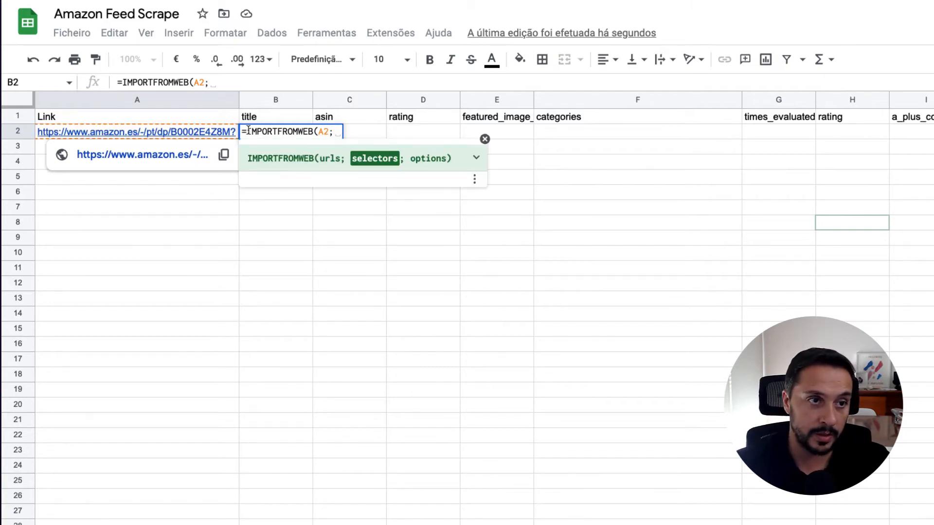
drag(275, 117, 496, 117)
drag(598, 119, 933, 123)
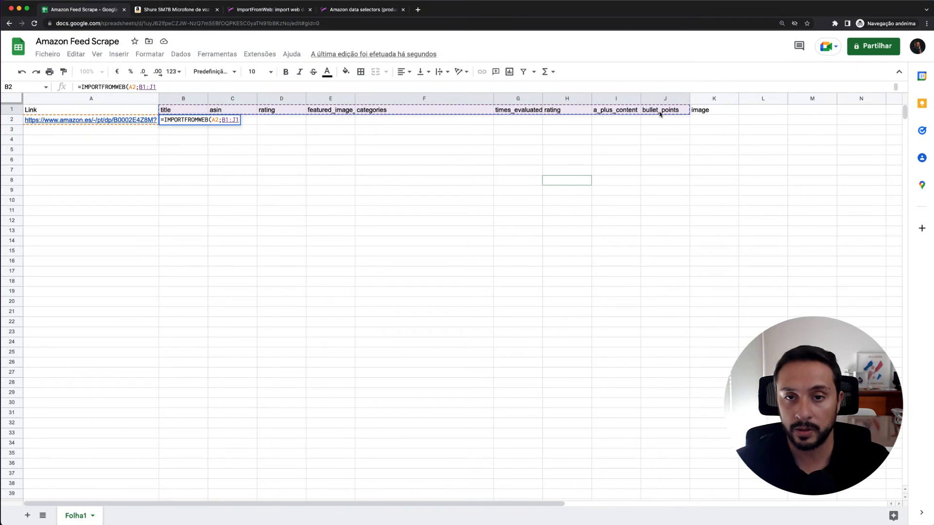
key(Return)
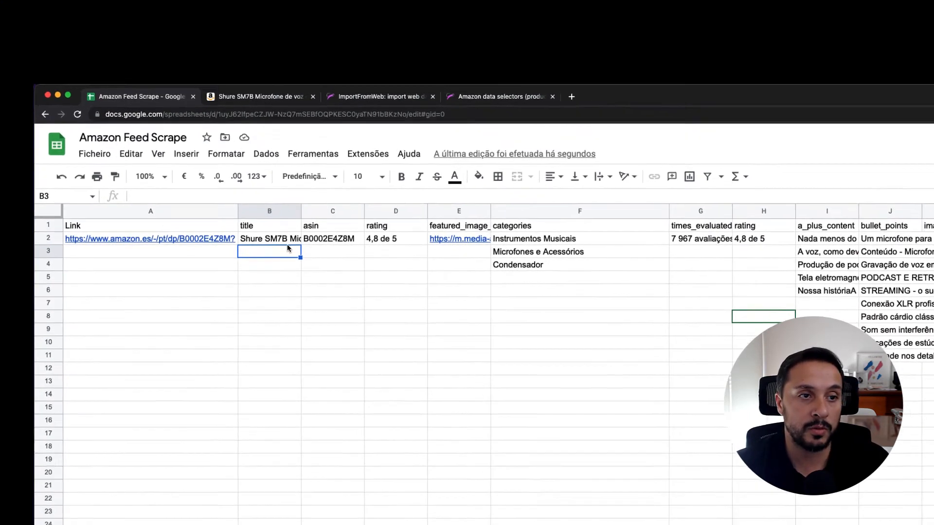
Fit the title and featured_image_source columns to their contents while checking the imported asin and rating values
click(286, 238)
double_click(301, 211)
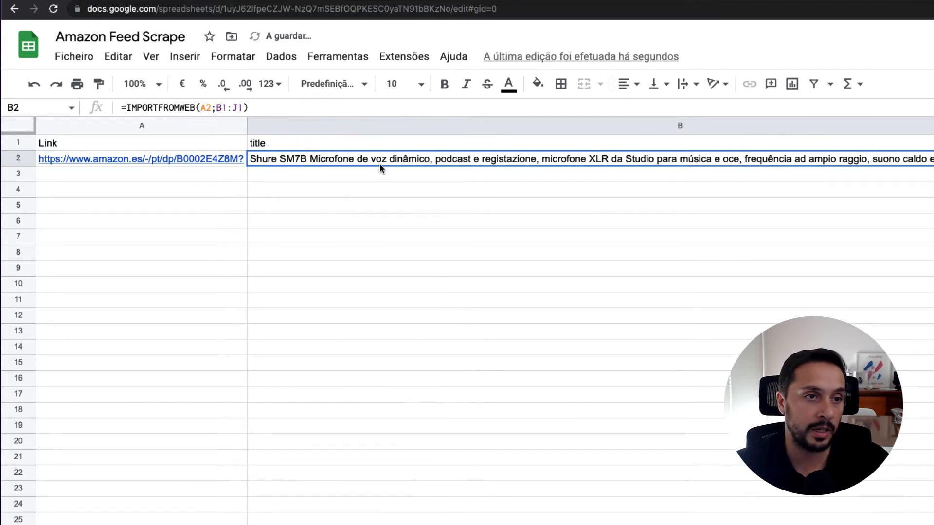
scroll(708, 314, right, 5)
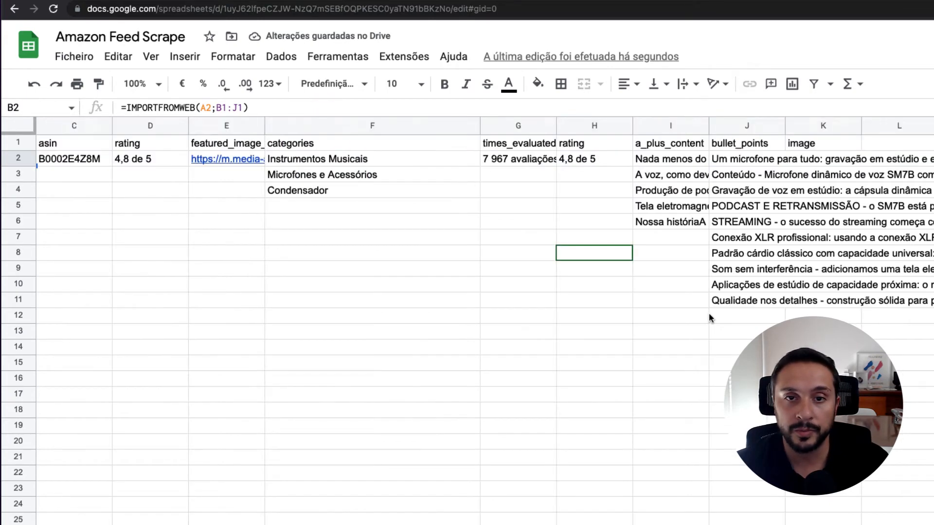
click(77, 158)
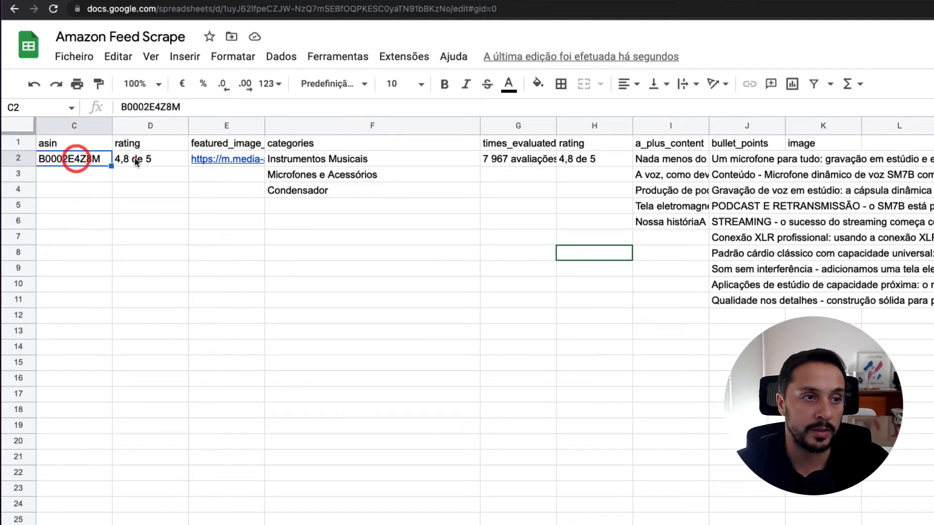
click(135, 158)
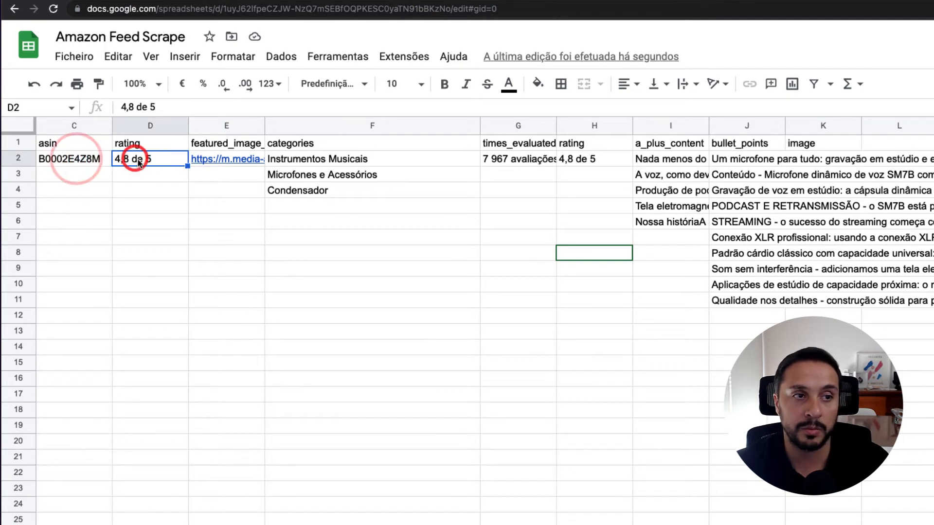
double_click(263, 125)
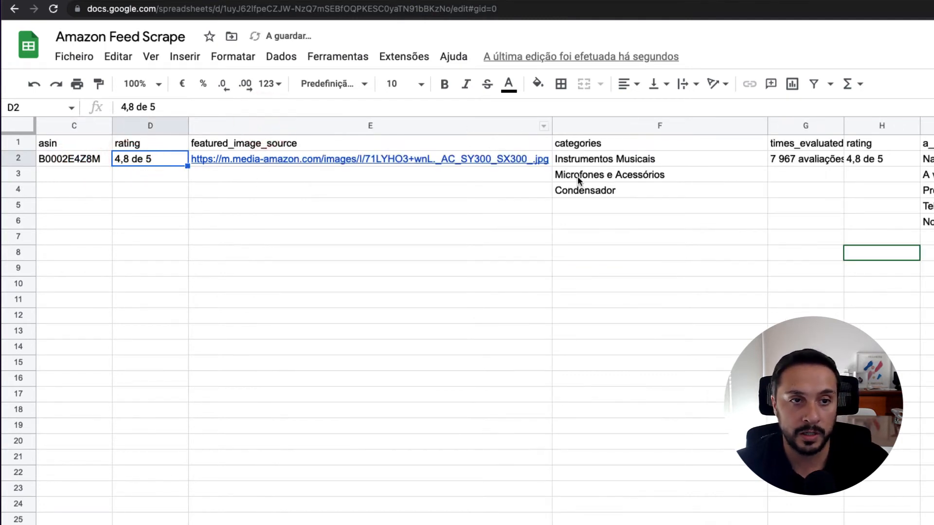
Fit the times_evaluated and a_plus_content columns to their contents while checking the imported categories and rating values
click(606, 146)
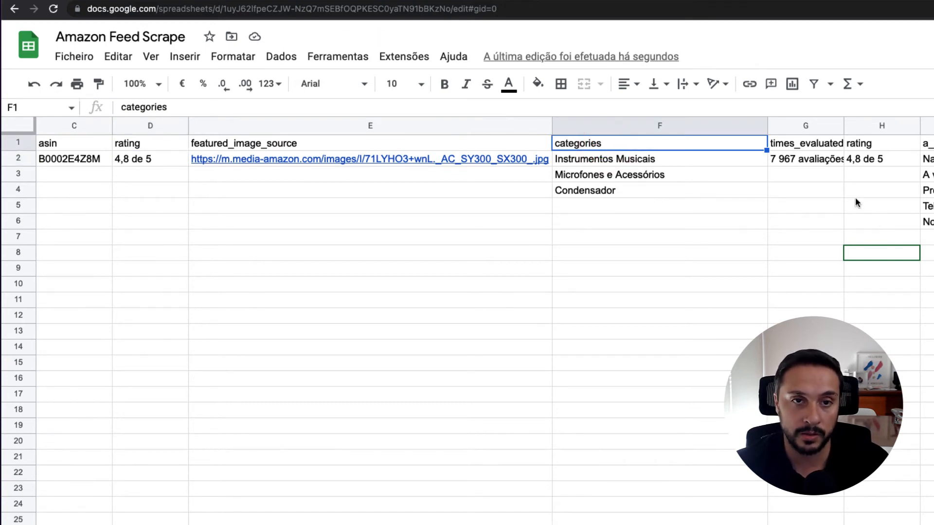
double_click(843, 125)
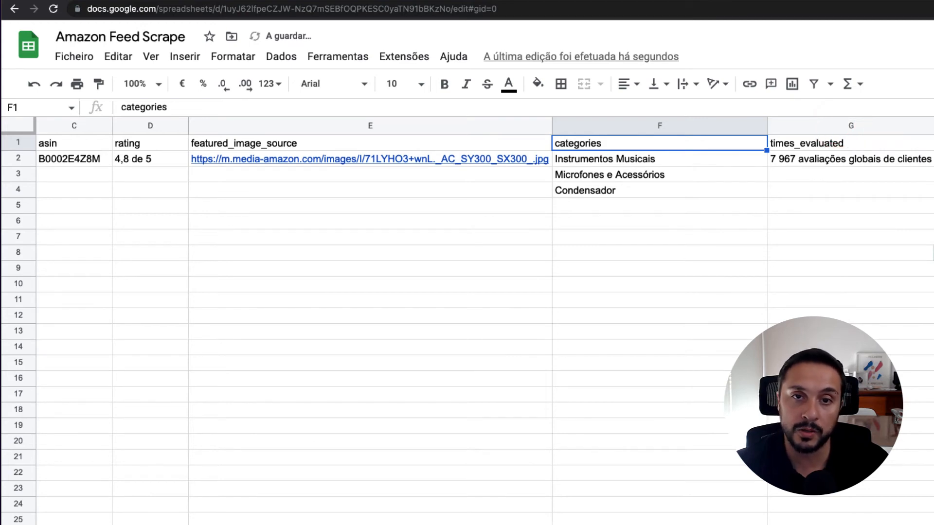
click(800, 161)
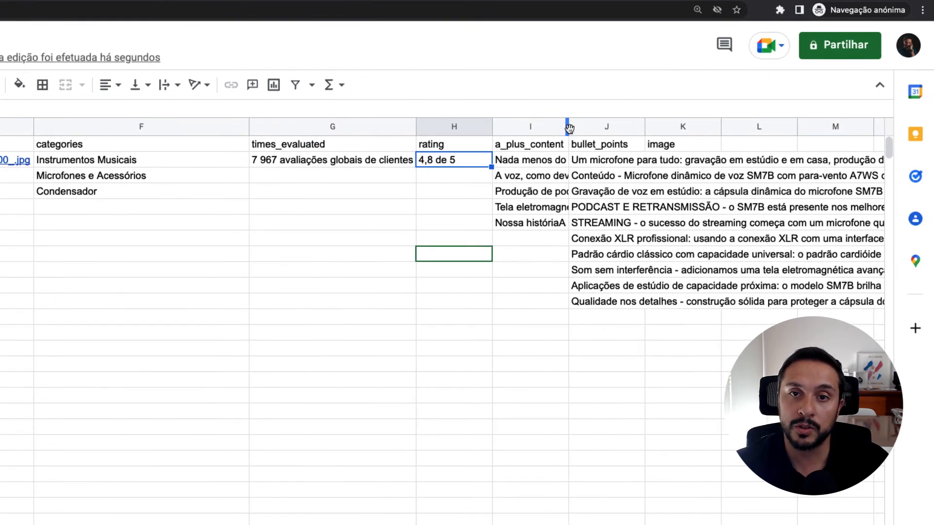
click(569, 127)
double_click(567, 128)
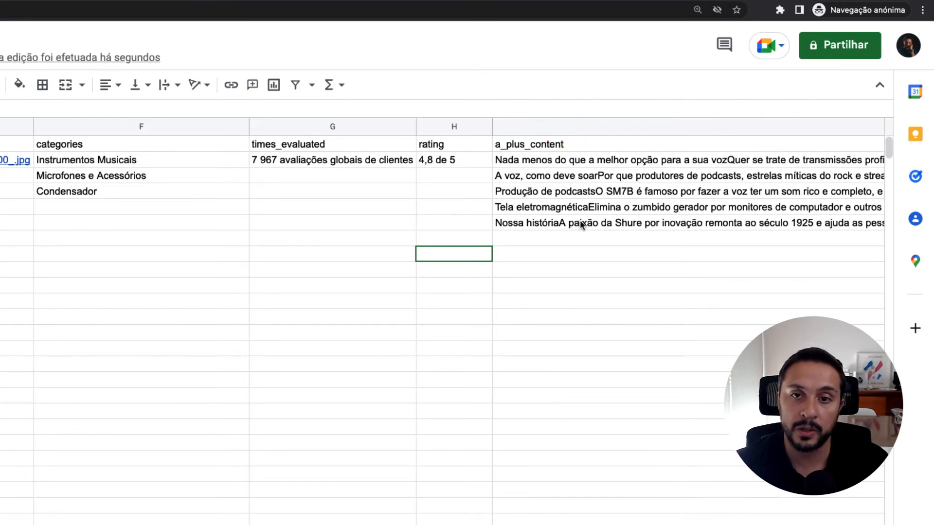
Enter the formula =IMAGE(E2) in cell K2 to display the product picture from the featured_image_source link
scroll(581, 223, right, 10)
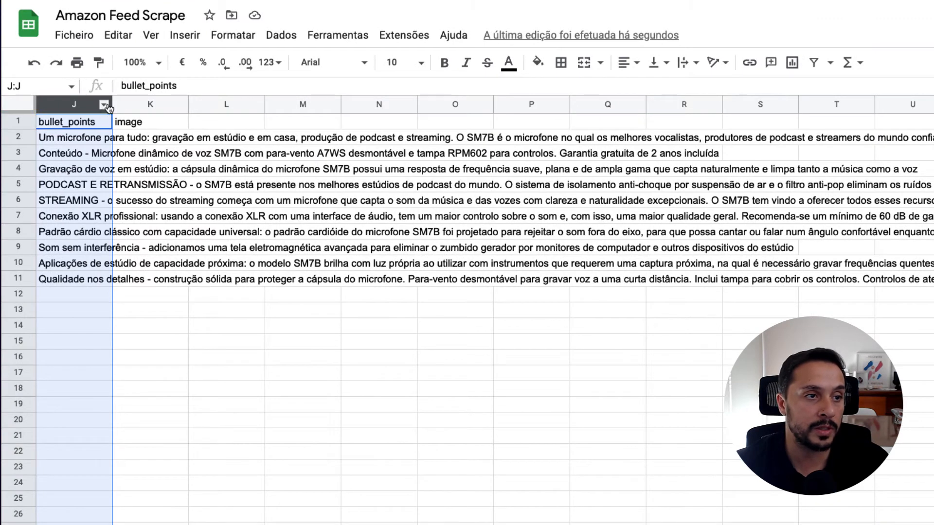
click(148, 124)
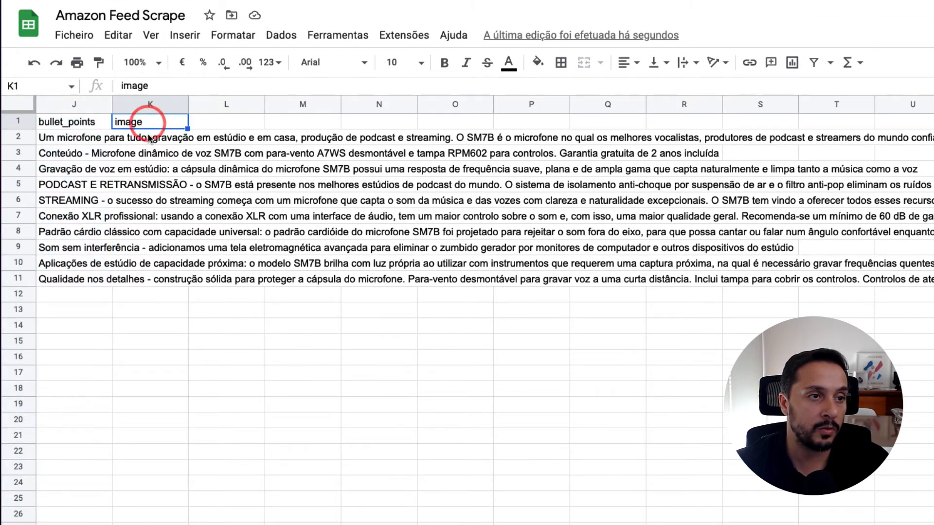
click(150, 138)
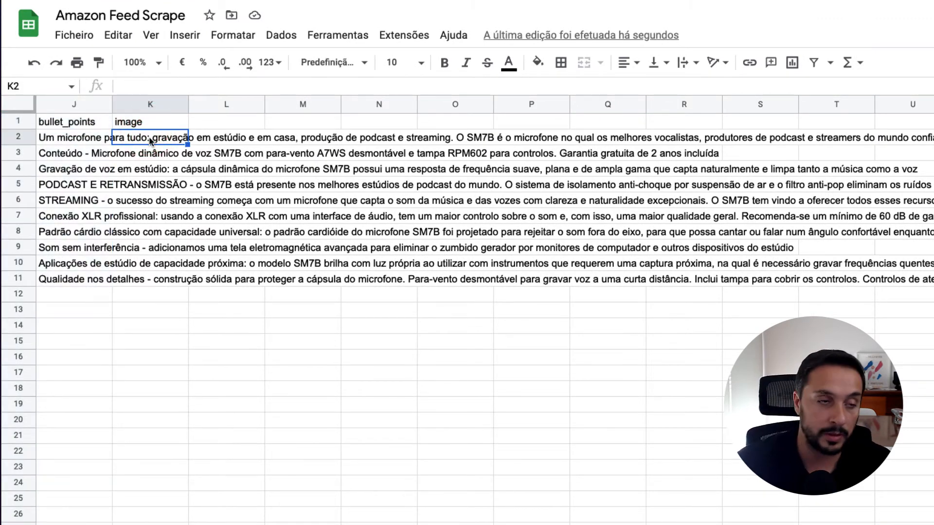
text(=i)
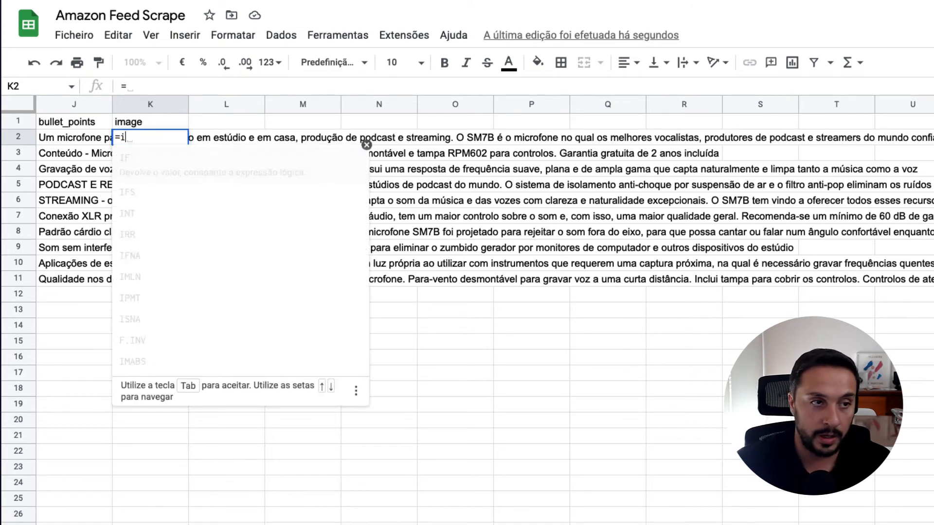
text(mage)
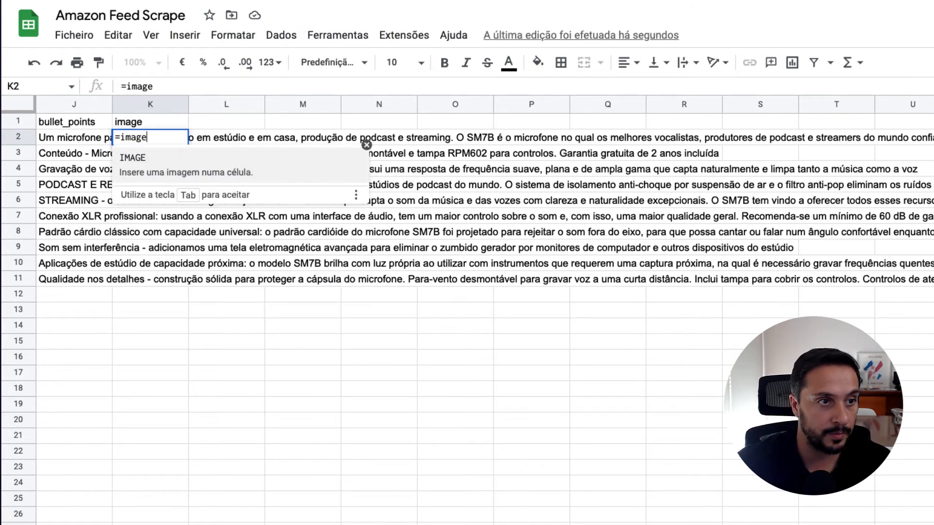
click(176, 160)
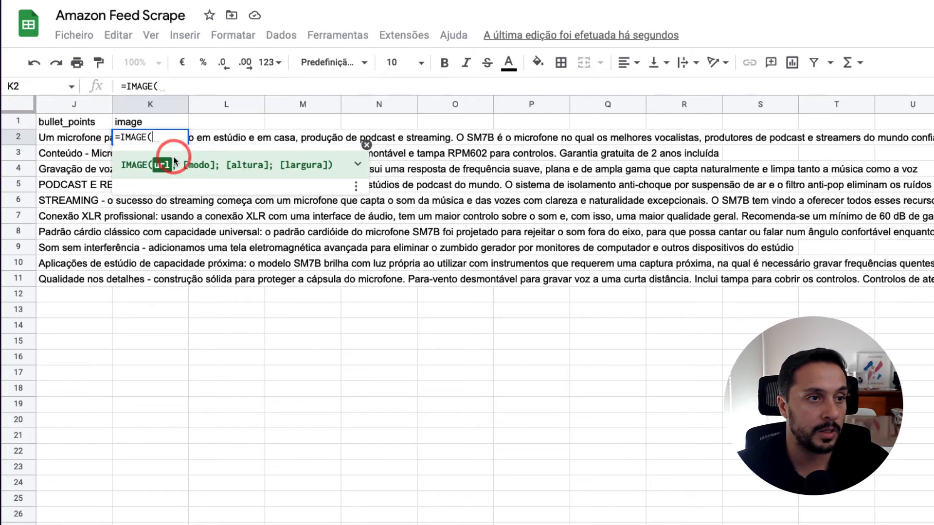
scroll(156, 128, left, 5)
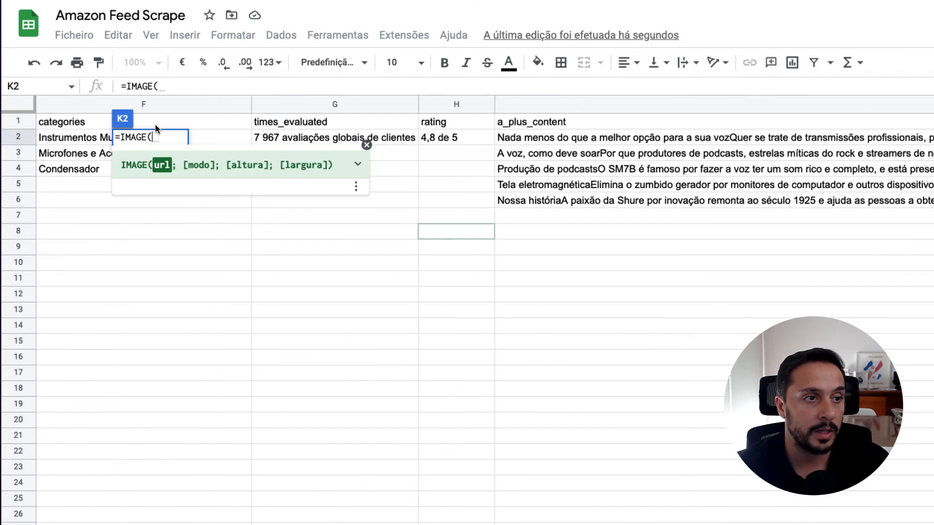
scroll(156, 124, left, 4)
click(268, 138)
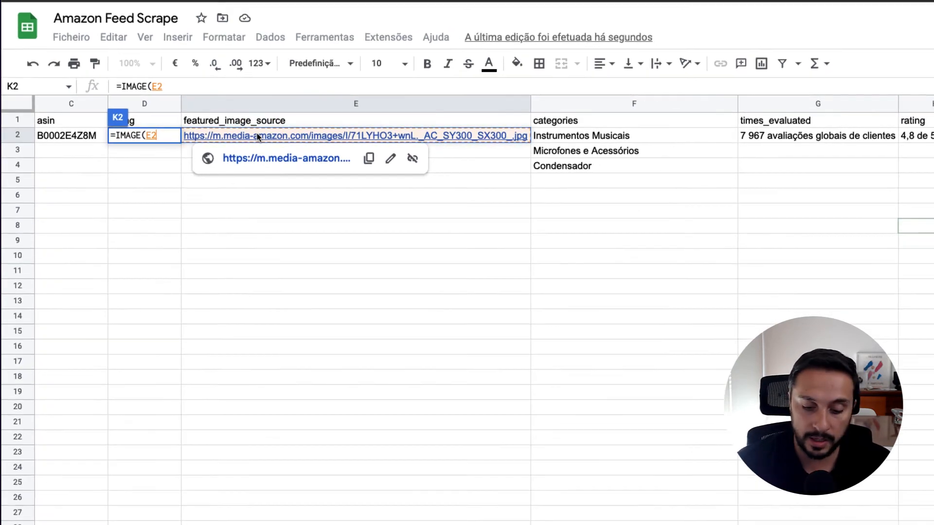
text())
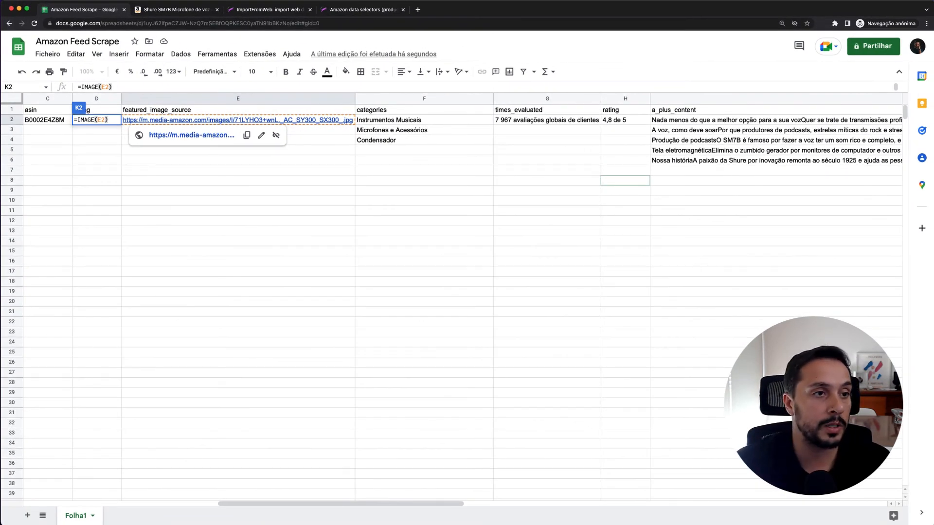
key(Return)
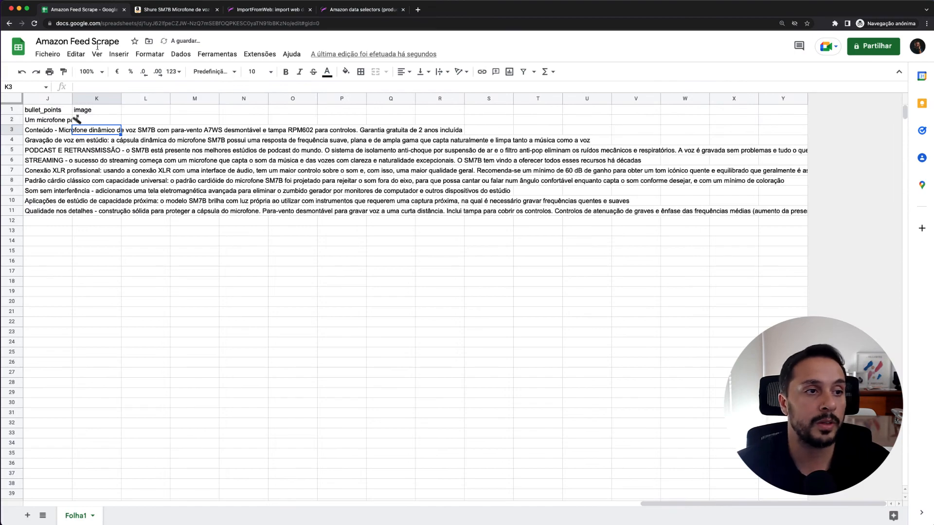
Try filling the IMAGE formula from K2 down through K8, and undo the fill
click(77, 120)
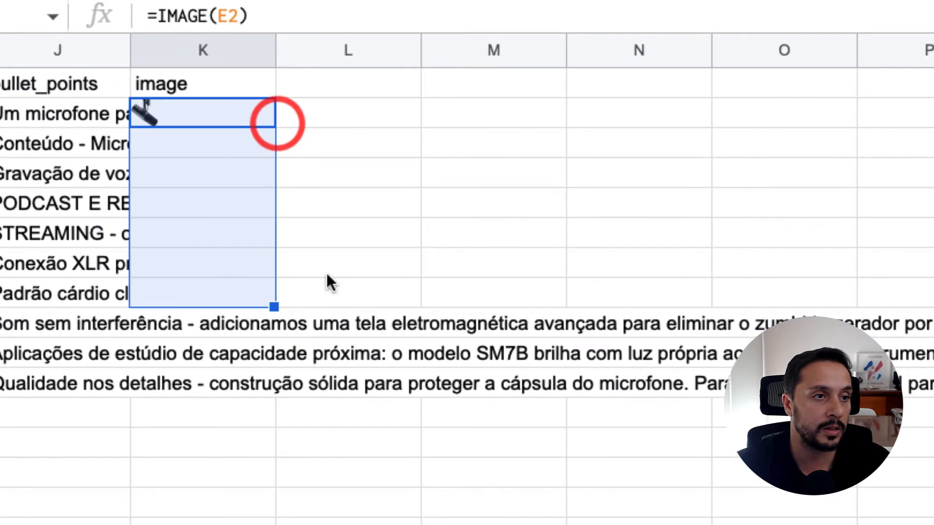
drag(169, 125, 198, 212)
click(337, 124)
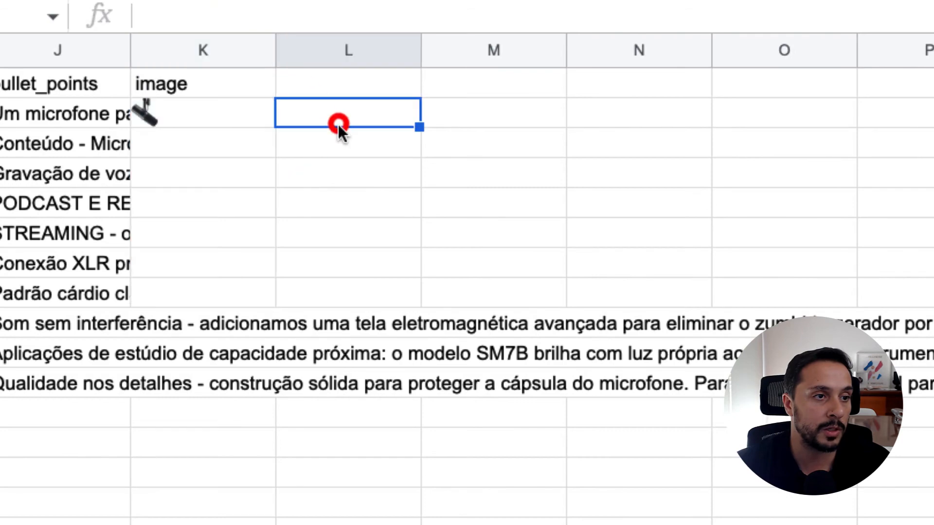
key(ctrl+z)
Widen the image and bullet_points columns, and return to the start of the sheet at the Link column
click(243, 112)
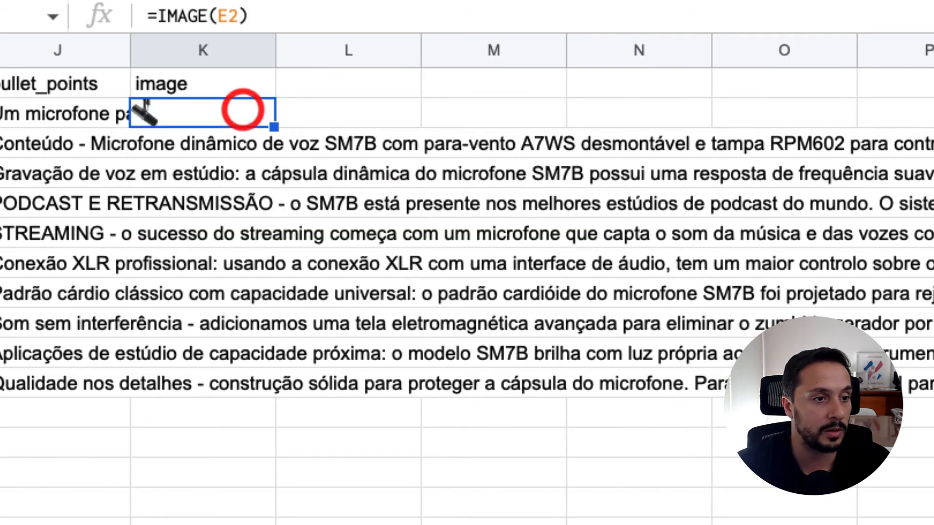
drag(275, 50, 500, 50)
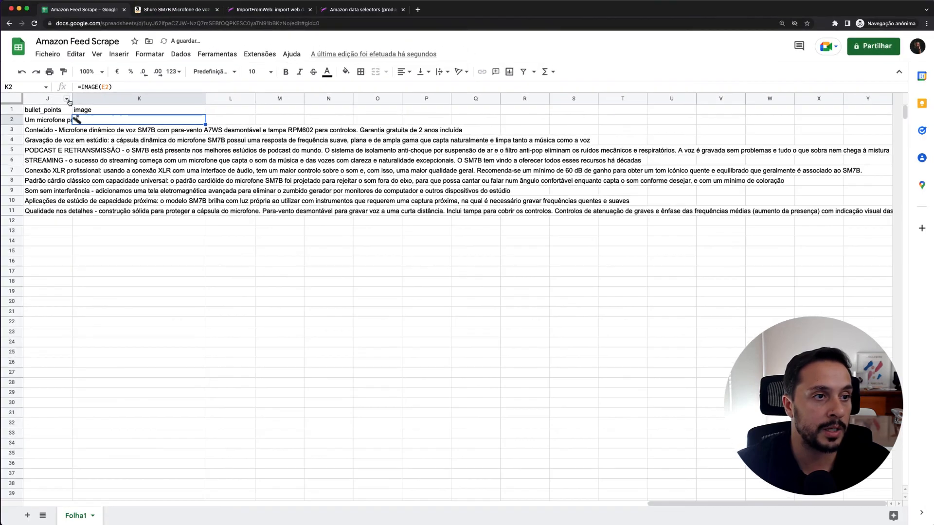
drag(71, 98, 116, 98)
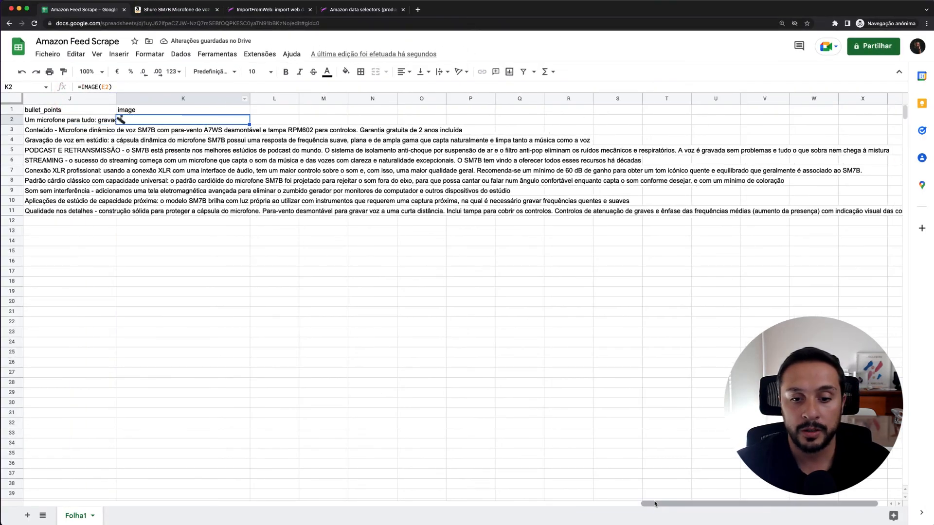
drag(653, 504, 33, 504)
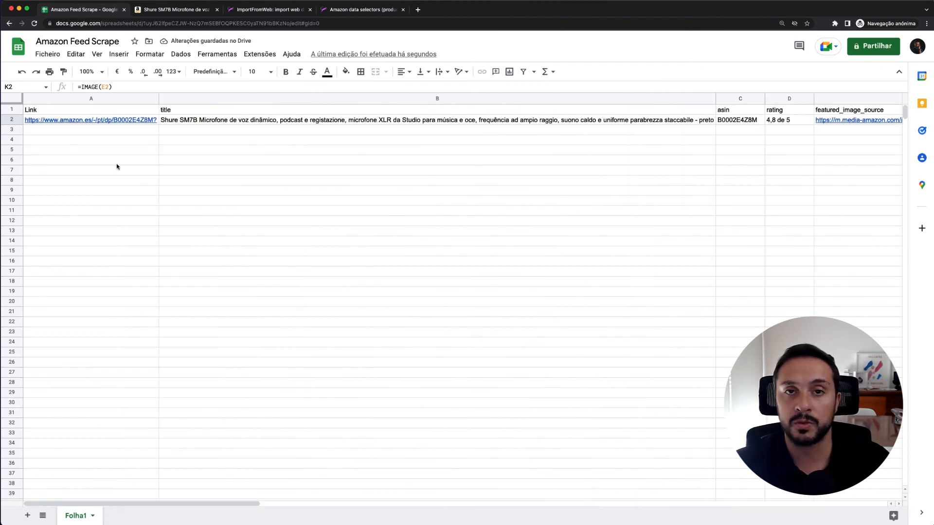